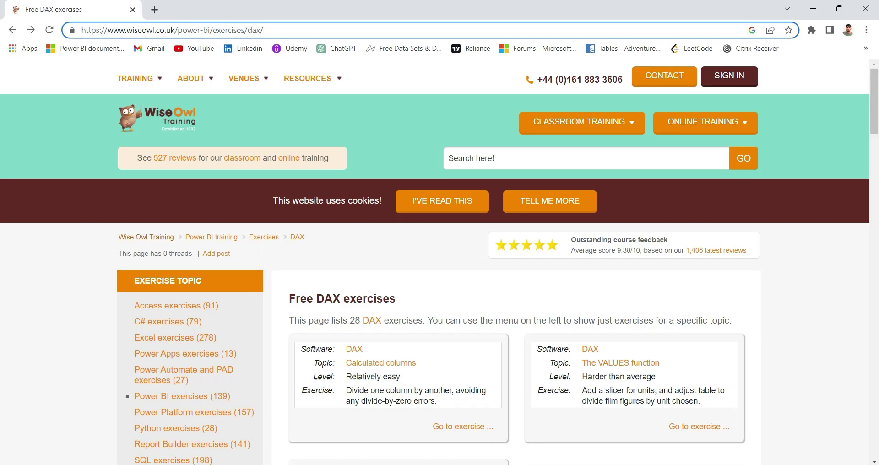
# Open the divide-one-column-by-another exercise and scroll to the download note and Tallest Buildings table.
pyautogui.click(459, 429)
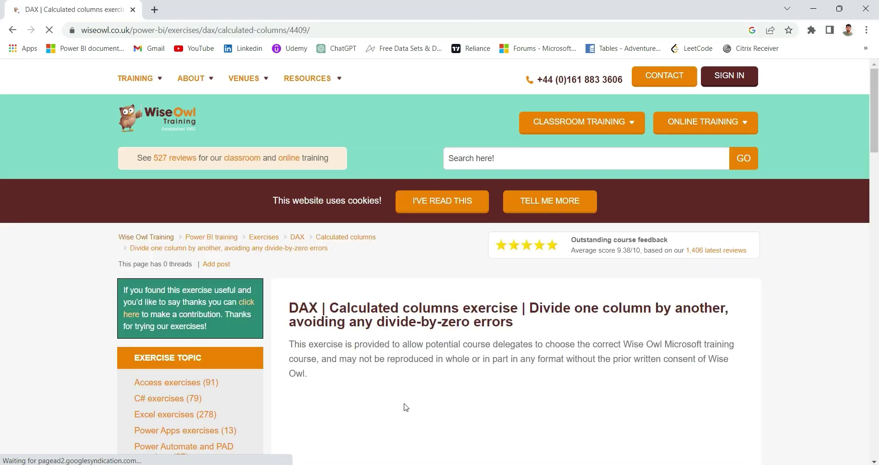
pyautogui.scroll(-1, 398, 403)
pyautogui.scroll(-8, 397, 404)
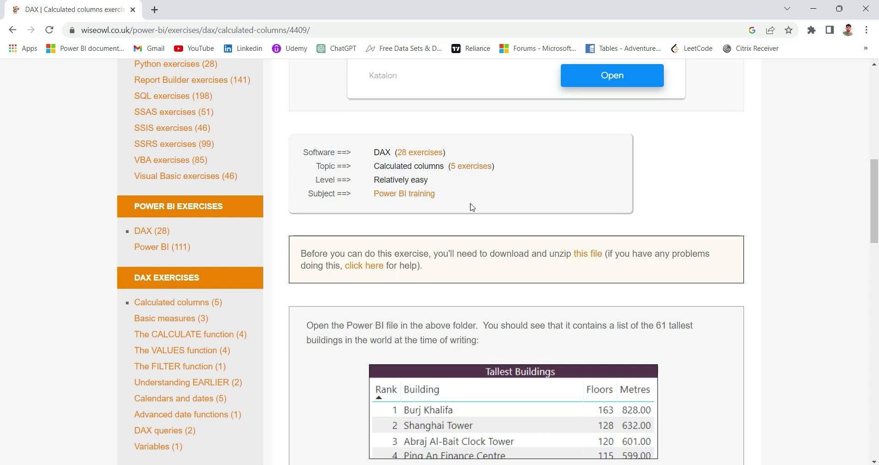
pyautogui.scroll(-2, 463, 280)
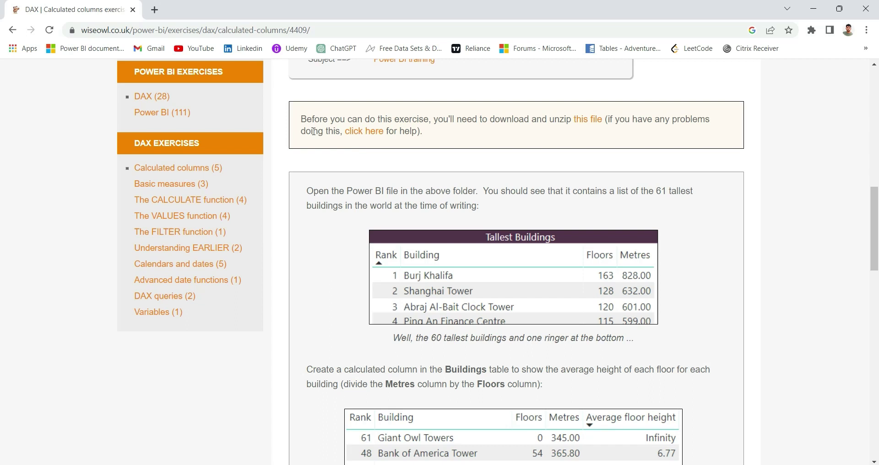
# Download qf-1214.zip, open it when done, and launch the Tallest buildings Power BI file.
pyautogui.click(599, 125)
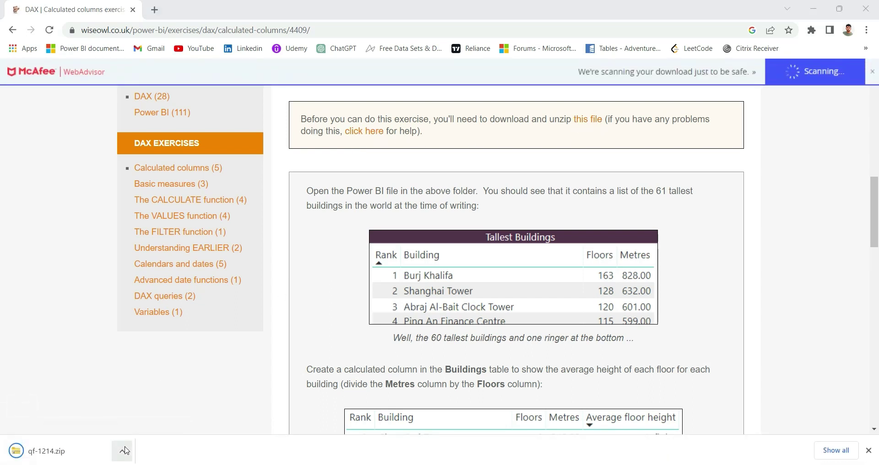
pyautogui.click(122, 451)
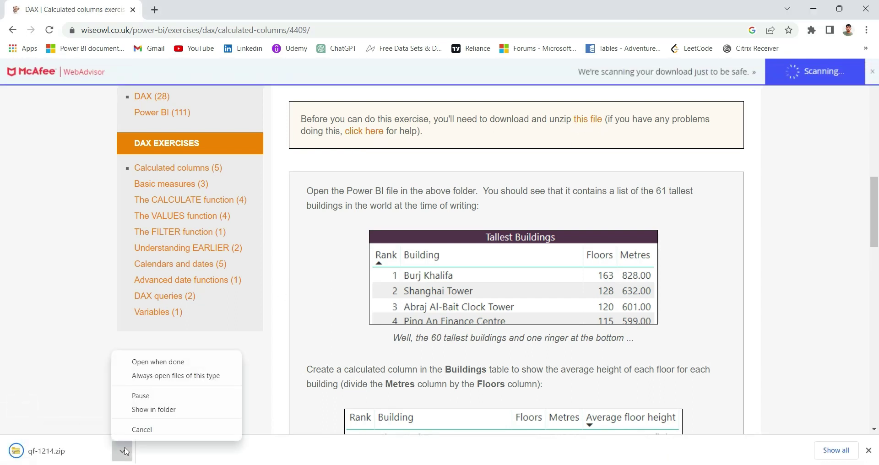
pyautogui.click(166, 365)
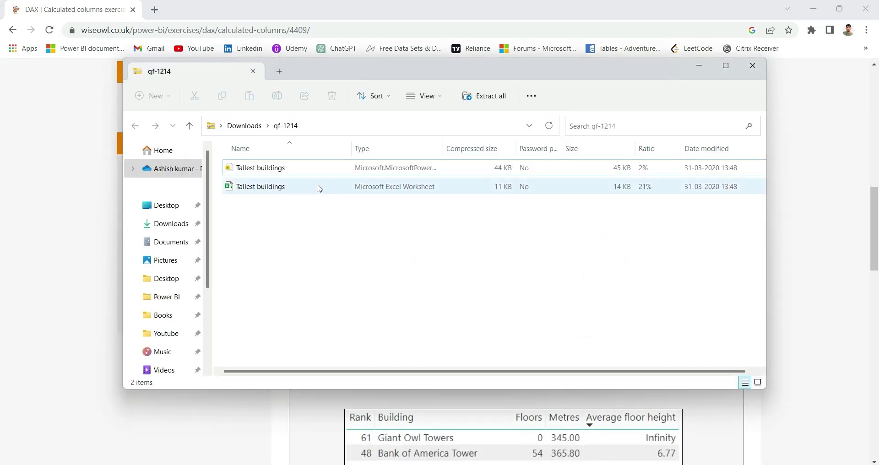
pyautogui.click(277, 171)
pyautogui.click(277, 171)
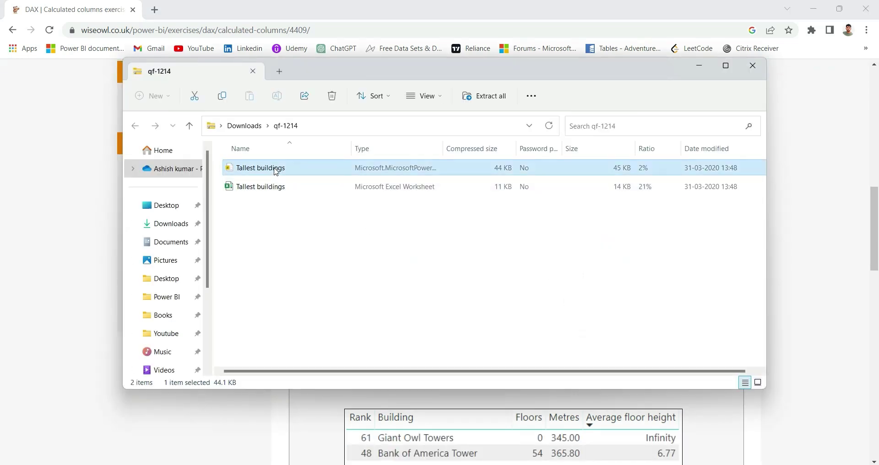
pyautogui.doubleClick(277, 170)
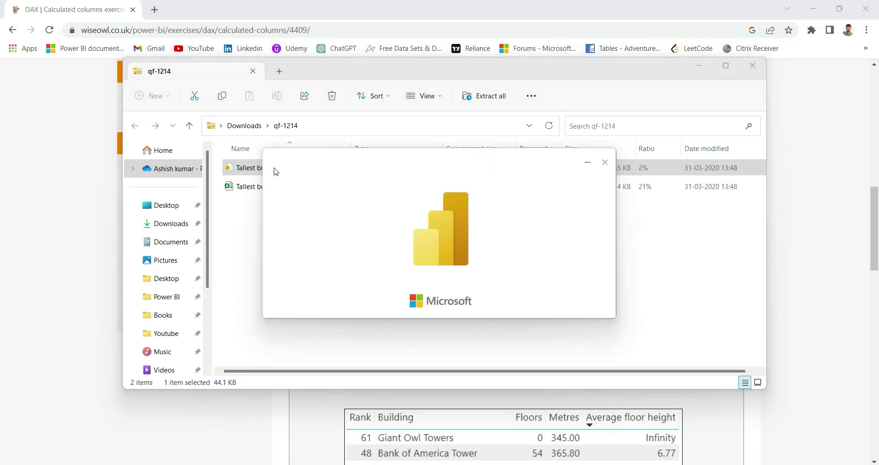
pyautogui.click(854, 248)
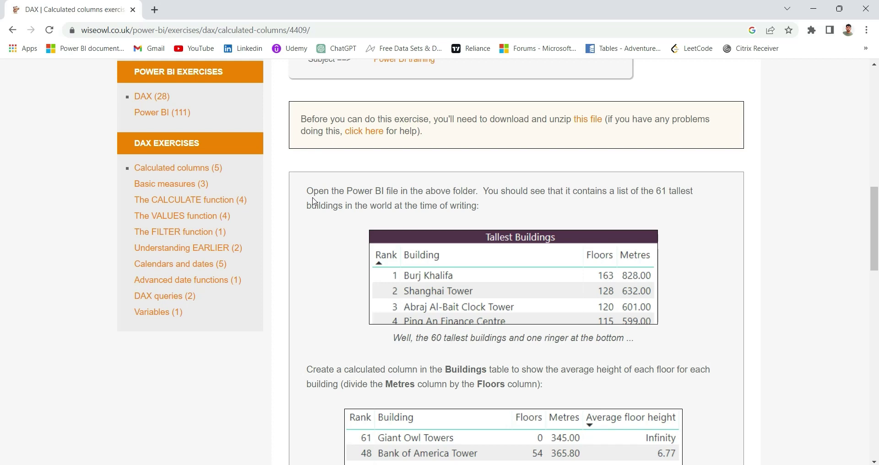
# Read the Metres-by-Floors calculated-column task and the zero-floors blank-height paragraph.
pyautogui.scroll(2, 365, 307)
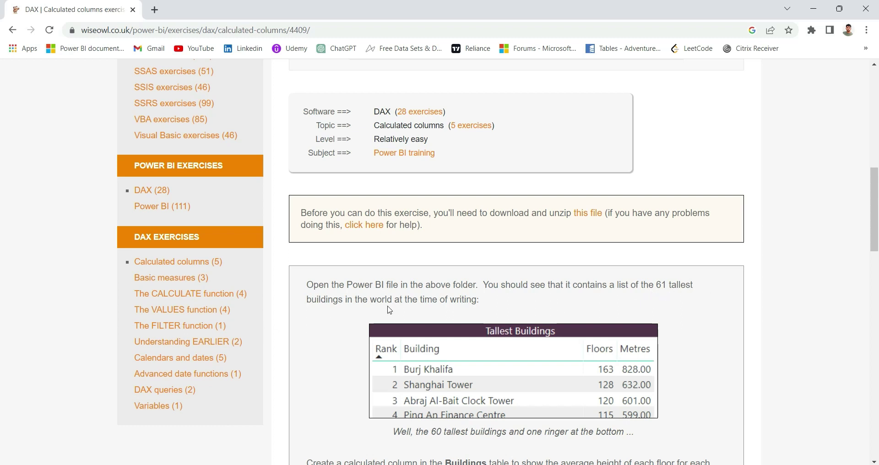
pyautogui.scroll(-2, 557, 319)
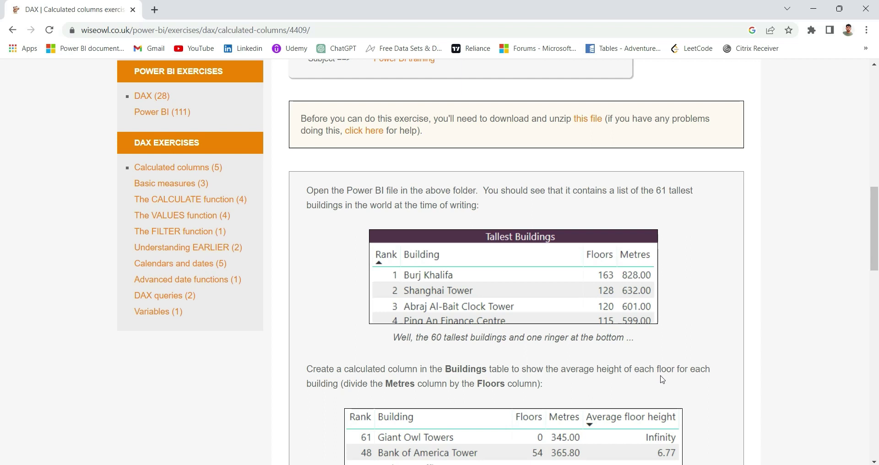
pyautogui.scroll(-1, 504, 385)
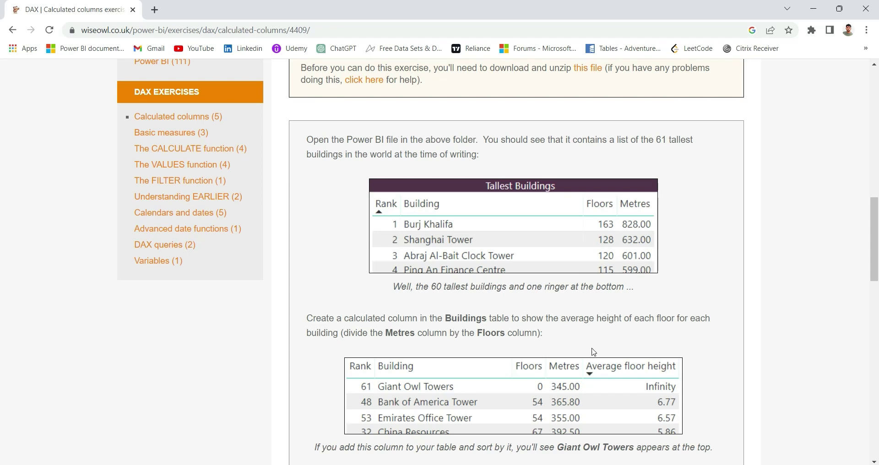
pyautogui.scroll(-2, 594, 352)
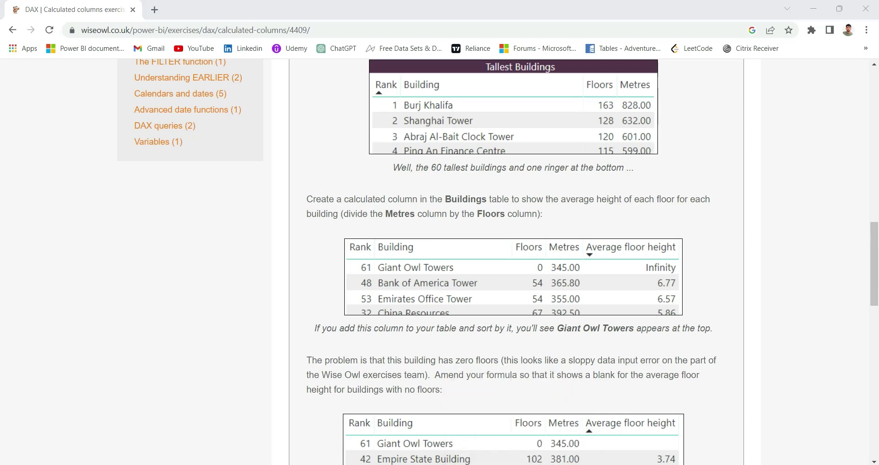
# Check the Tallest Buildings visual down to Giant Owl Towers, then show the Buildings table in Table view.
pyautogui.click(519, 418)
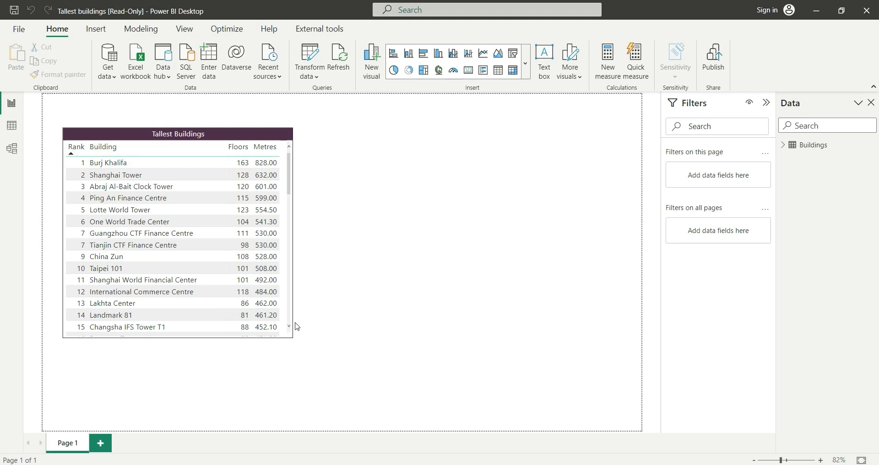
pyautogui.click(280, 334)
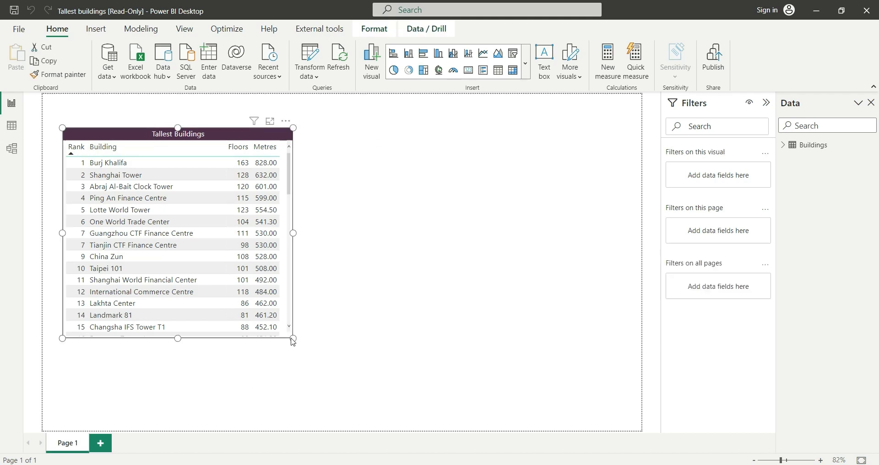
pyautogui.scroll(-10, 125, 197)
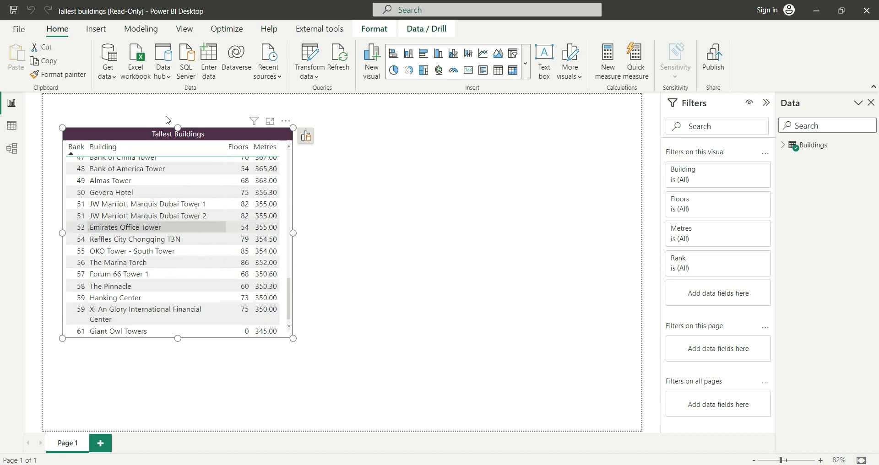
pyautogui.scroll(10, 195, 276)
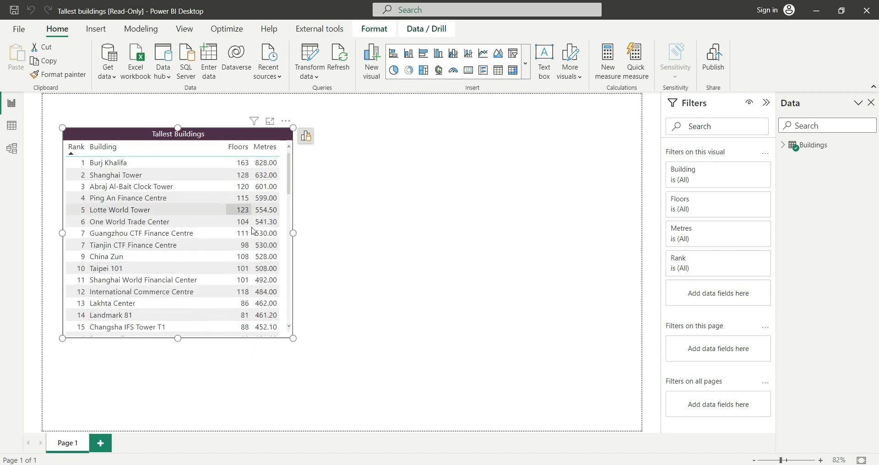
pyautogui.click(12, 125)
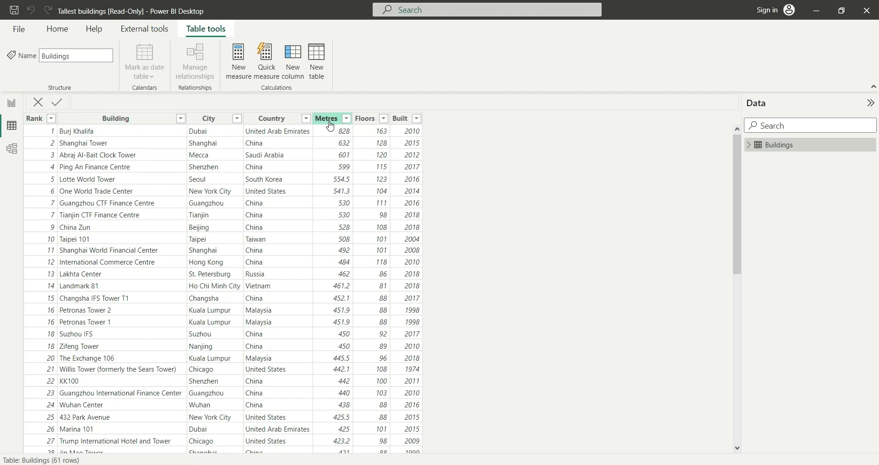
# Create the column Average Height of each floor = Buildings[Metres] / Buildings[Floors].
pyautogui.click(294, 66)
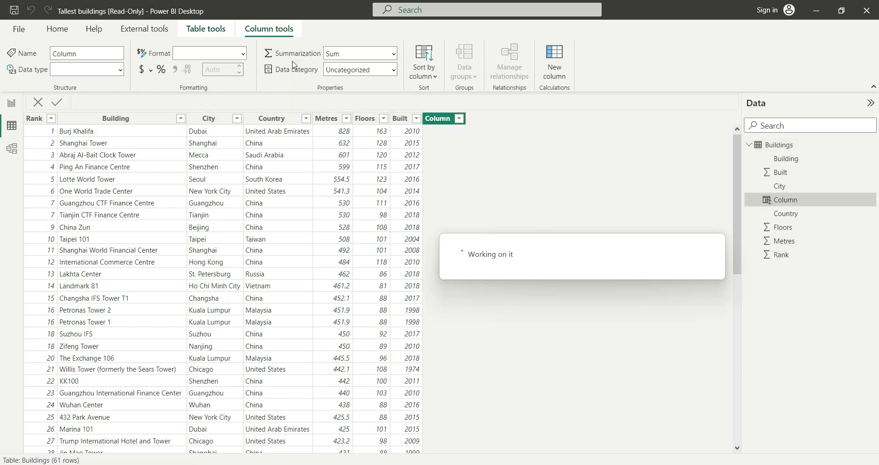
pyautogui.write('AveraGE')
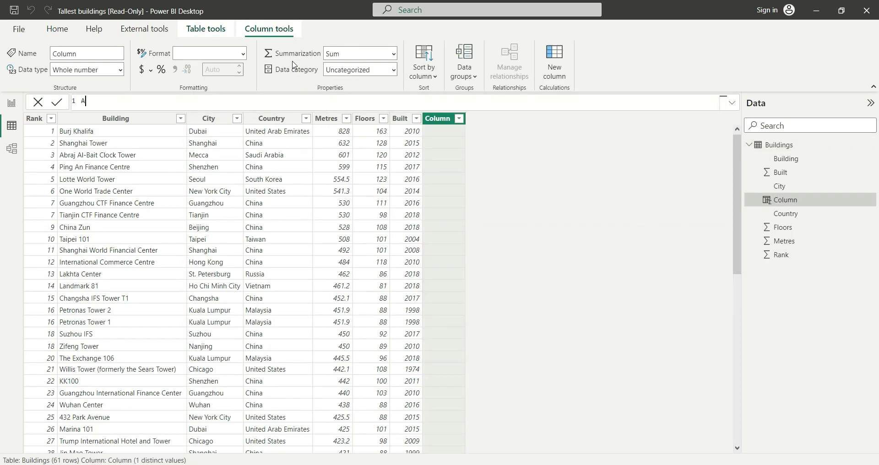
pyautogui.press('BackSpace')
pyautogui.press('BackSpace')
pyautogui.write('geHeight of')
pyautogui.write(' eac')
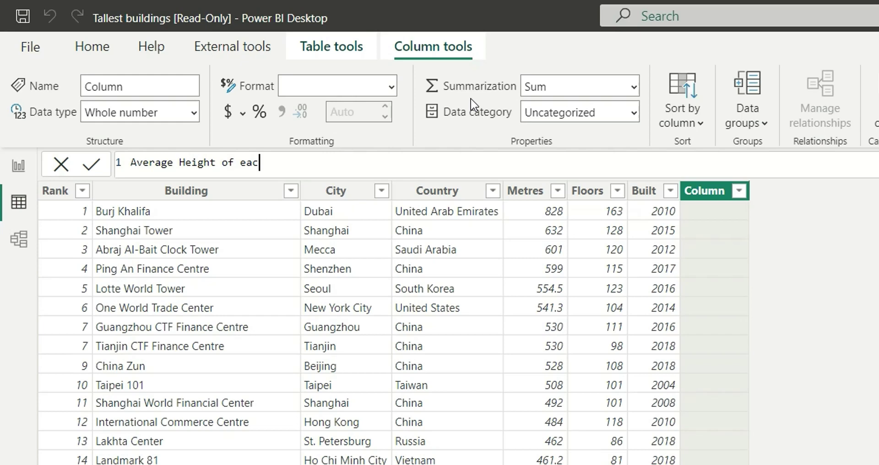
pyautogui.write('h floor = met')
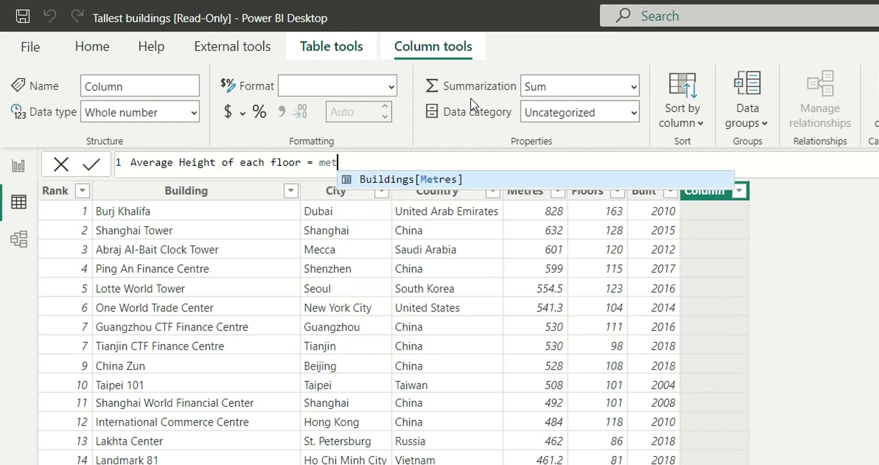
pyautogui.press('Tab')
pyautogui.write('/ ')
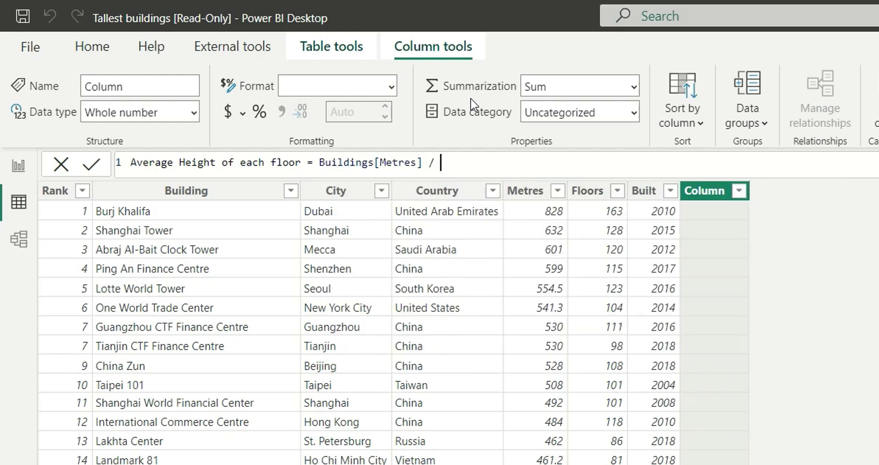
pyautogui.write('fl')
pyautogui.press('Tab')
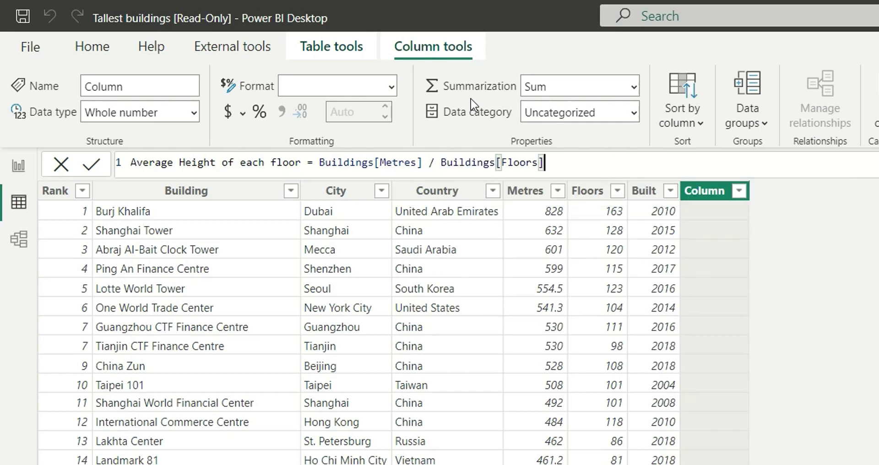
pyautogui.press('Return')
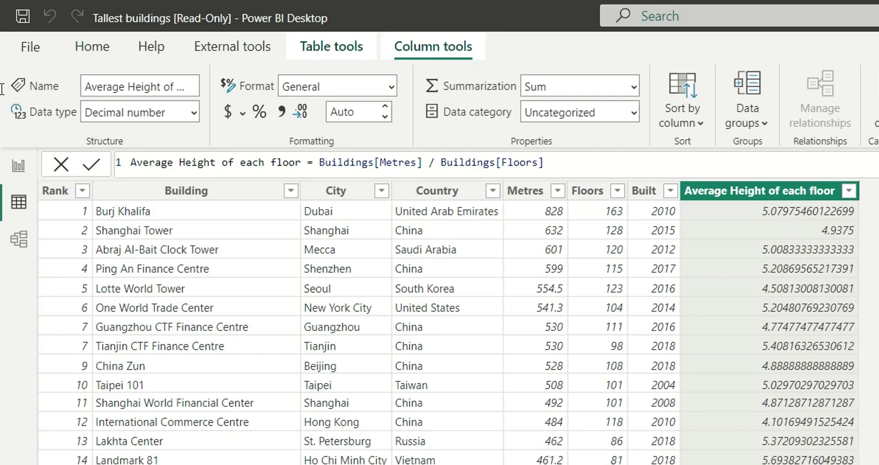
# Add Average Height of each floor to the Tallest Buildings visual, sort it largest first, and narrow the table.
pyautogui.click(18, 165)
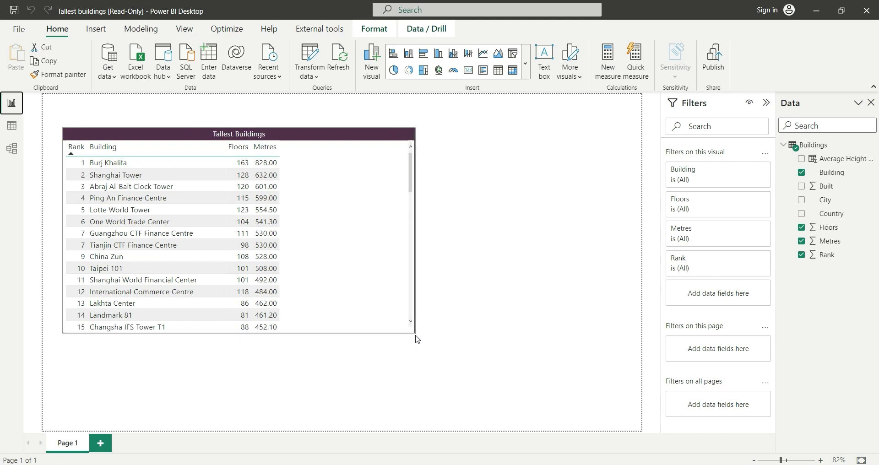
pyautogui.click(412, 331)
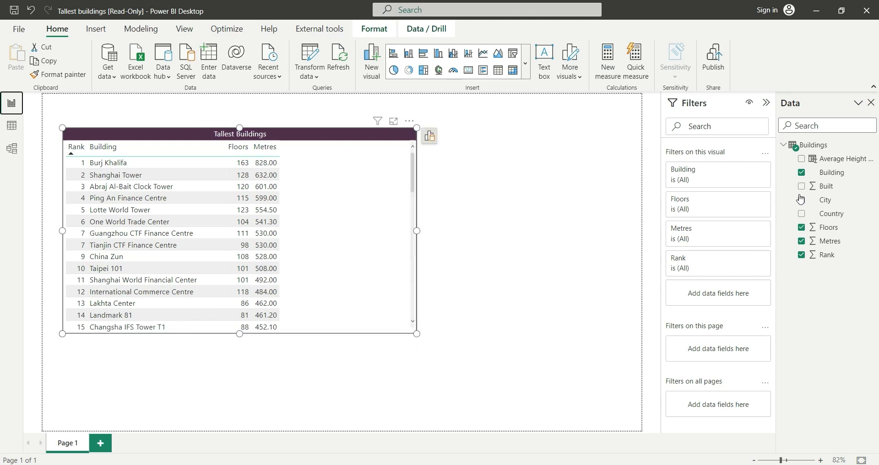
pyautogui.click(802, 159)
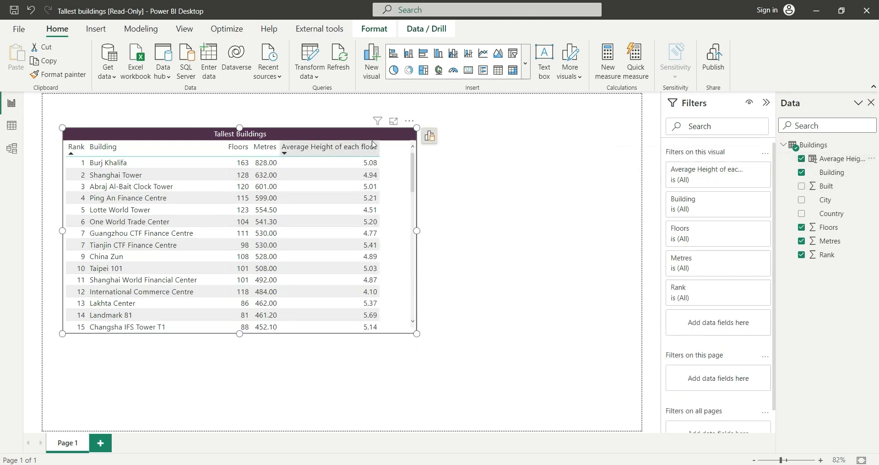
pyautogui.click(336, 151)
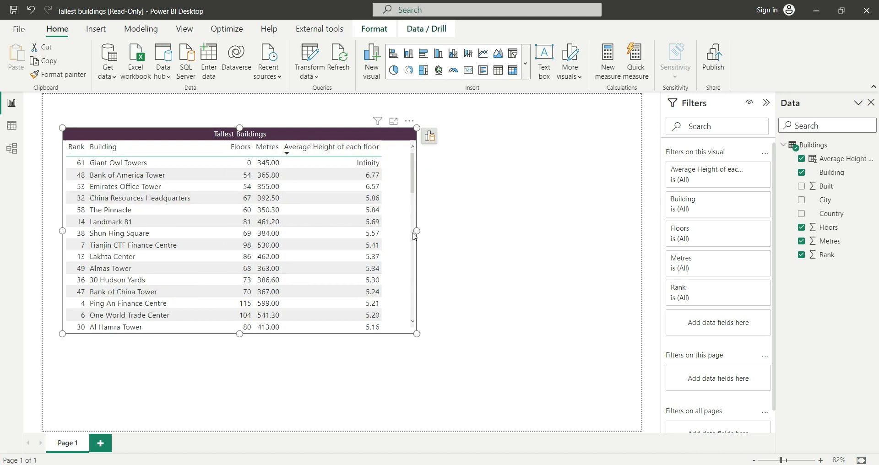
pyautogui.moveTo(417, 231); pyautogui.dragTo(400, 239)
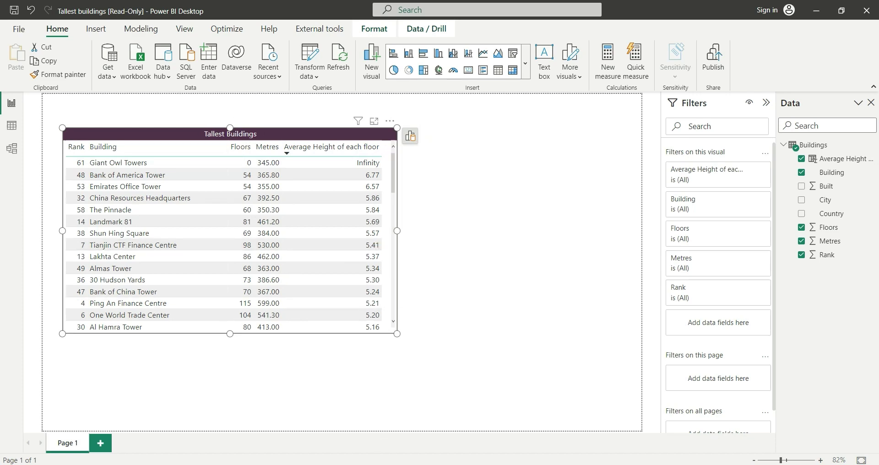
pyautogui.hotkey('alt', 'Tab')
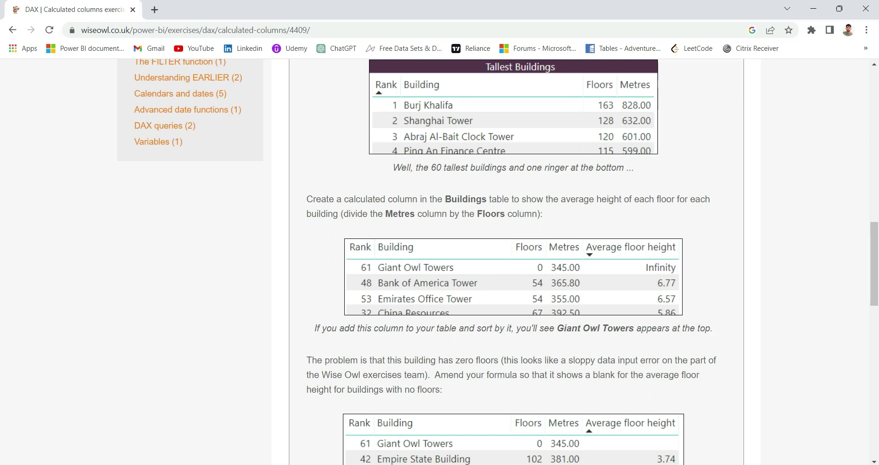
# Find the exercise step about showing a blank average height for zero-floor buildings.
pyautogui.hotkey('alt', 'Tab')
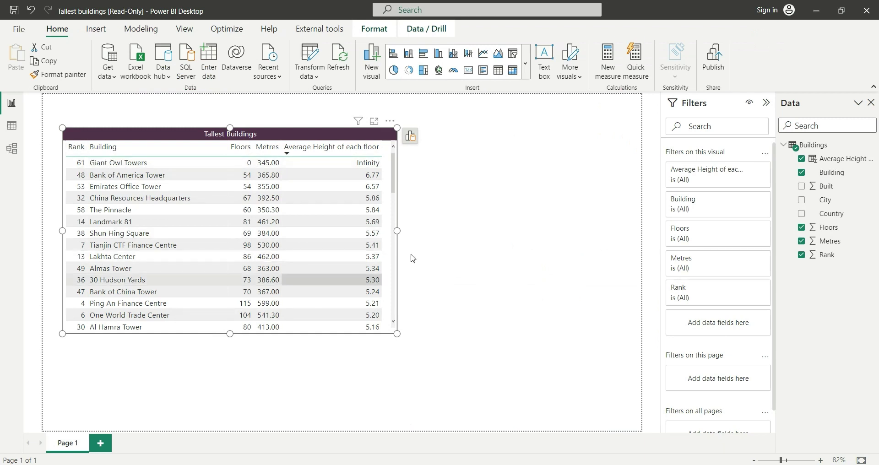
pyautogui.hotkey('alt', 'Tab')
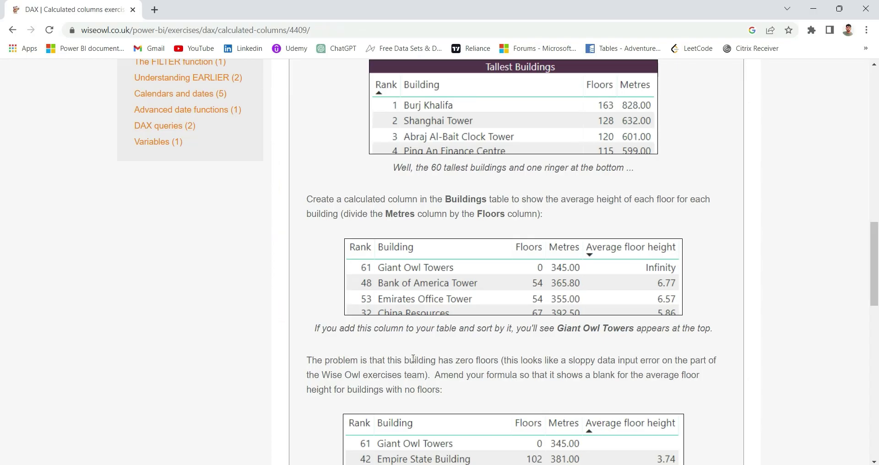
pyautogui.scroll(-6, 346, 259)
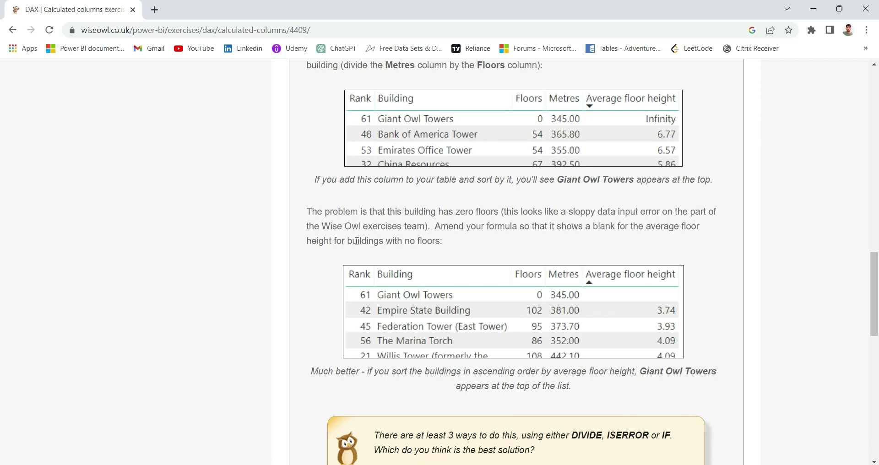
pyautogui.scroll(1, 451, 229)
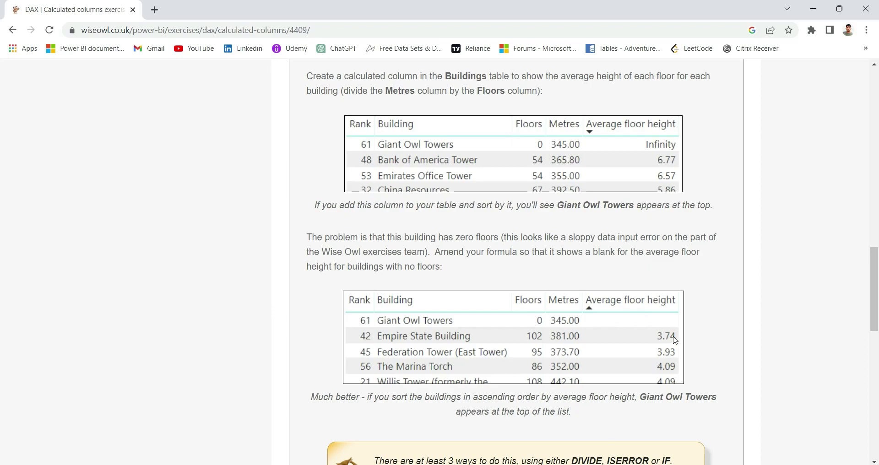
# Compare the exercise instructions with the report's Metres / Floors formula, ending back in Power BI Desktop.
pyautogui.moveTo(518, 462)
pyautogui.click(518, 422)
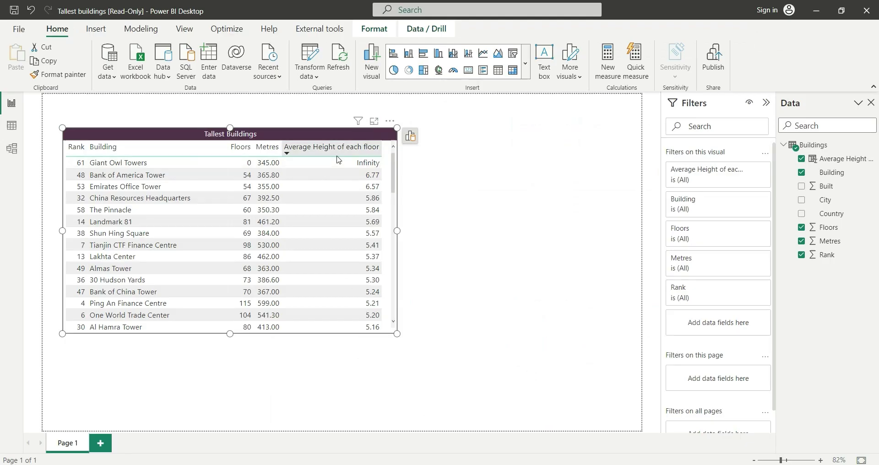
pyautogui.hotkey('alt', 'Tab')
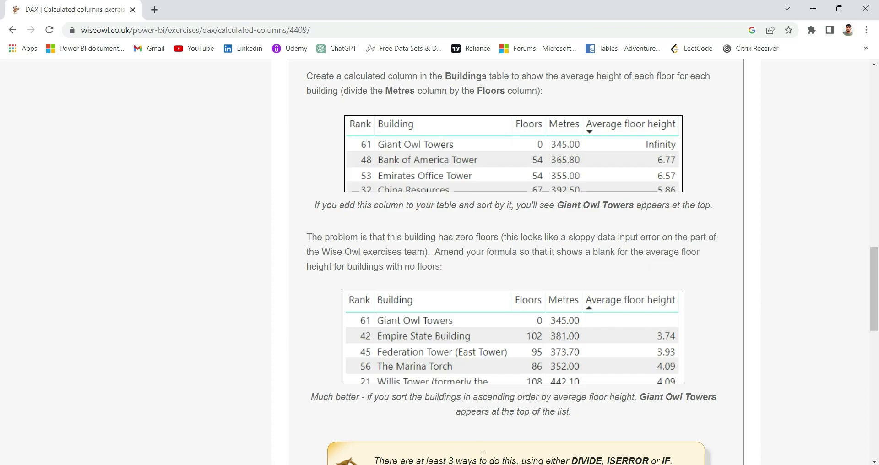
pyautogui.scroll(-3, 464, 413)
pyautogui.hotkey('alt', 'Tab')
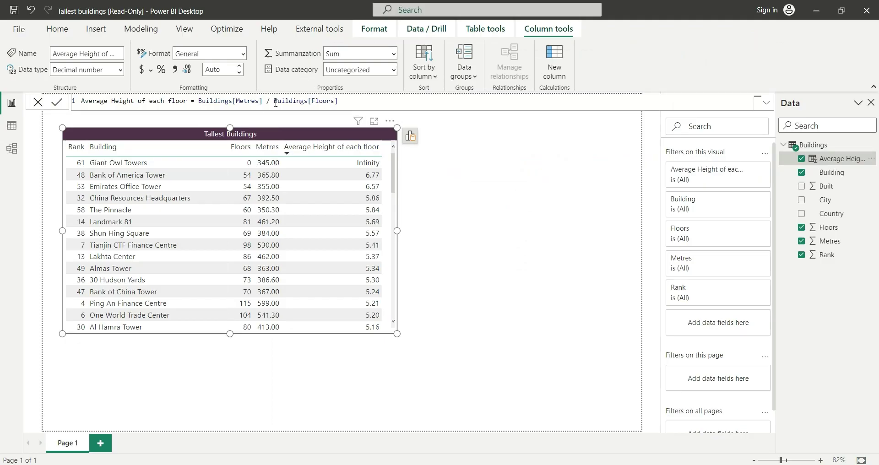
# Rewrite the average floor height formula as DIVIDE( Buildings[Metres], Buildings[Floors] ).
pyautogui.click(198, 102)
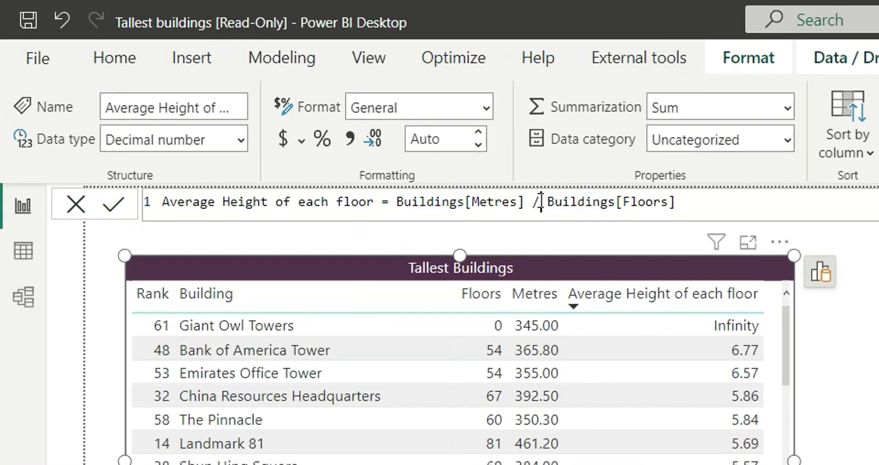
pyautogui.moveTo(540, 201); pyautogui.dragTo(534, 202)
pyautogui.press('Delete')
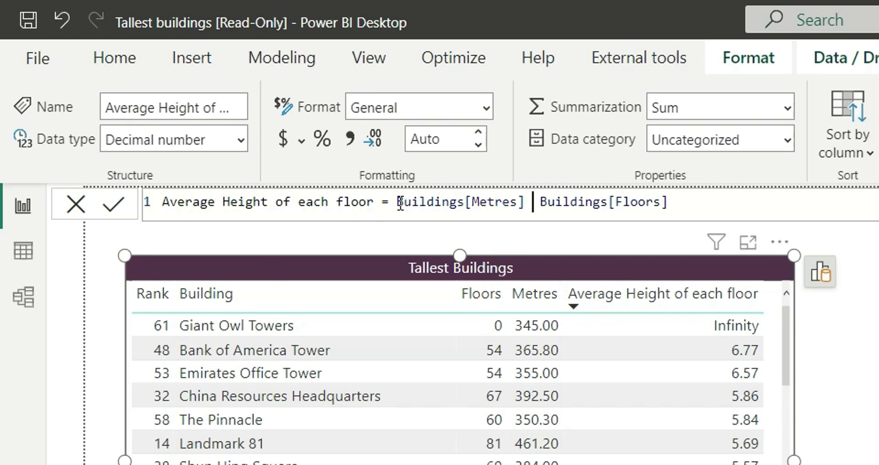
pyautogui.moveTo(401, 203); pyautogui.dragTo(723, 202)
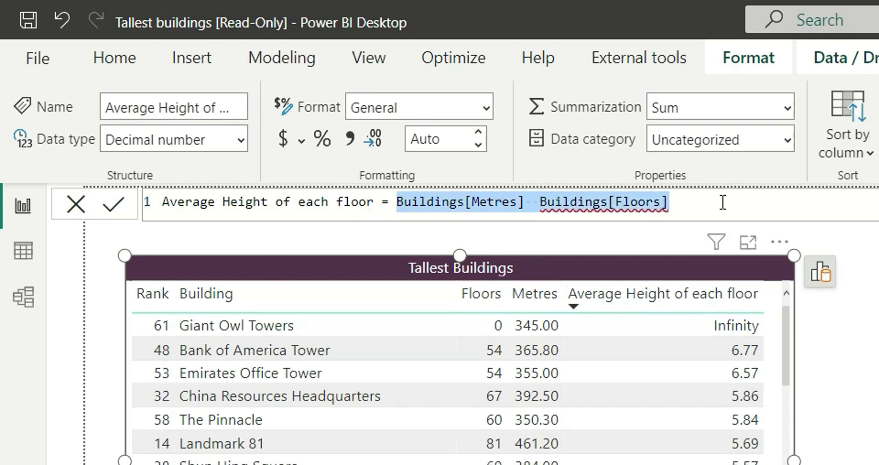
pyautogui.press('Delete')
pyautogui.write('d')
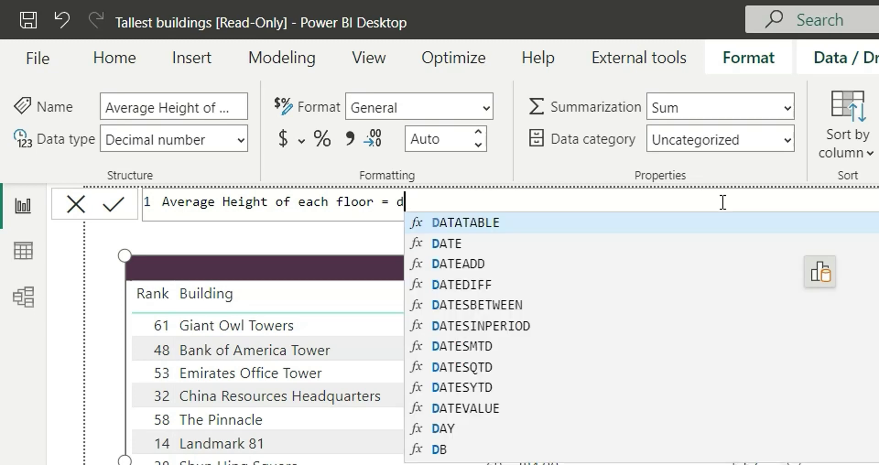
pyautogui.write('iv')
pyautogui.press('Tab')
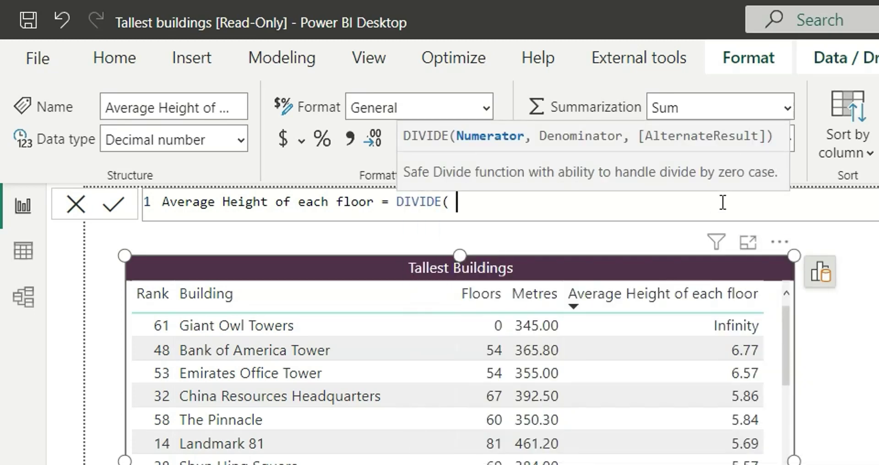
pyautogui.write('met')
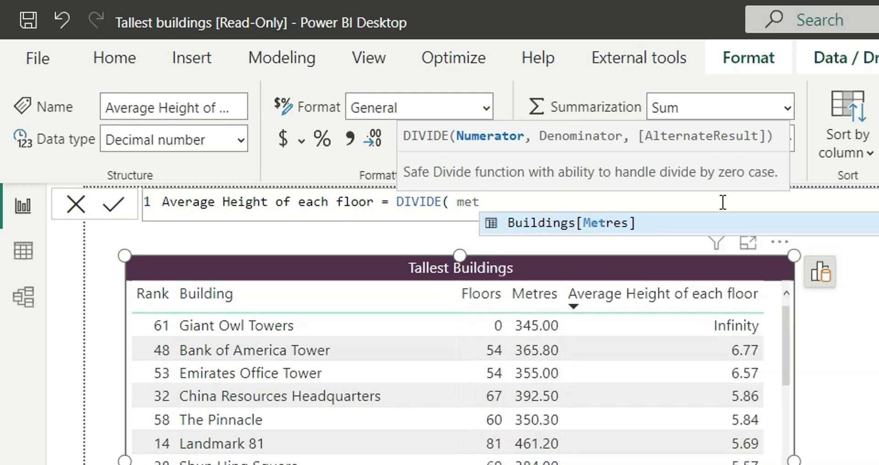
pyautogui.press('Tab')
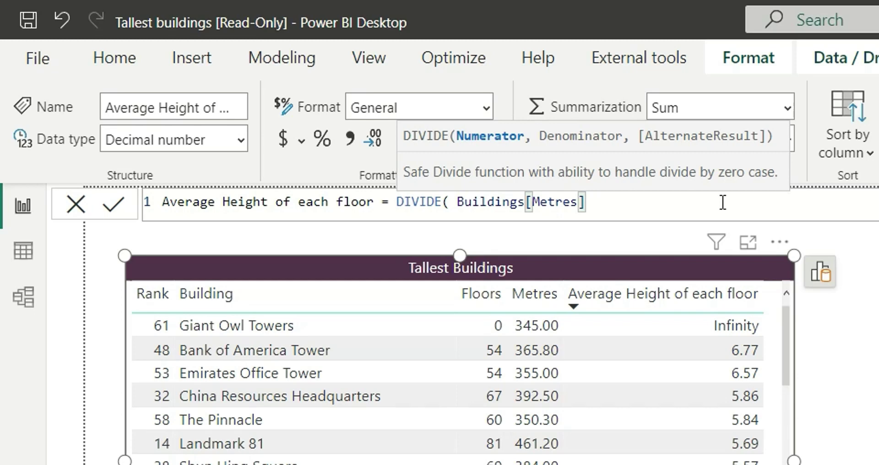
pyautogui.write(', fl')
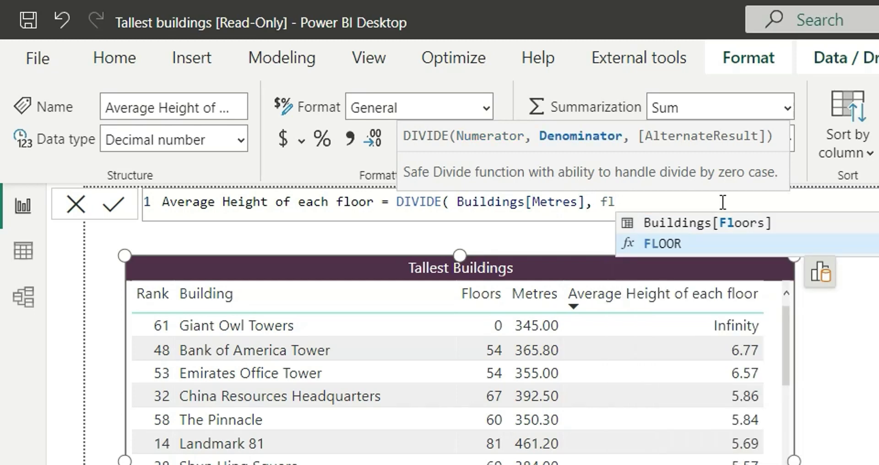
pyautogui.press('Tab')
pyautogui.write(')')
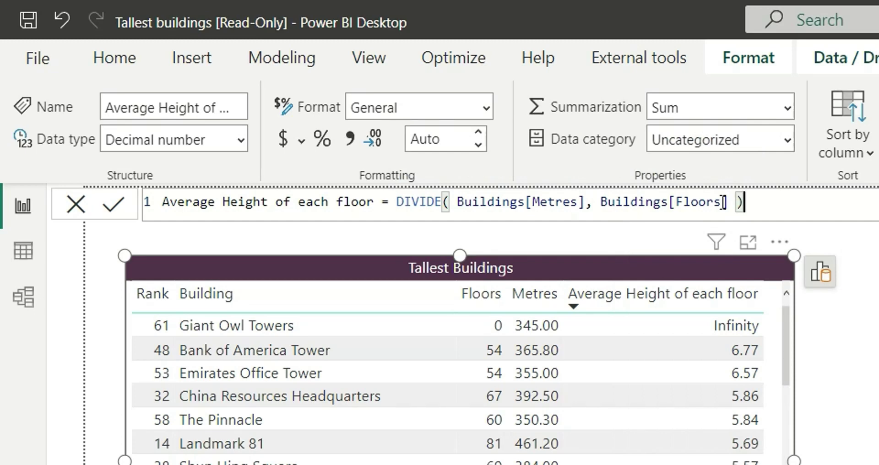
# Commit the DIVIDE formula and sort average floor height smallest first, putting Giant Owl Towers' blank on top.
pyautogui.press('Return')
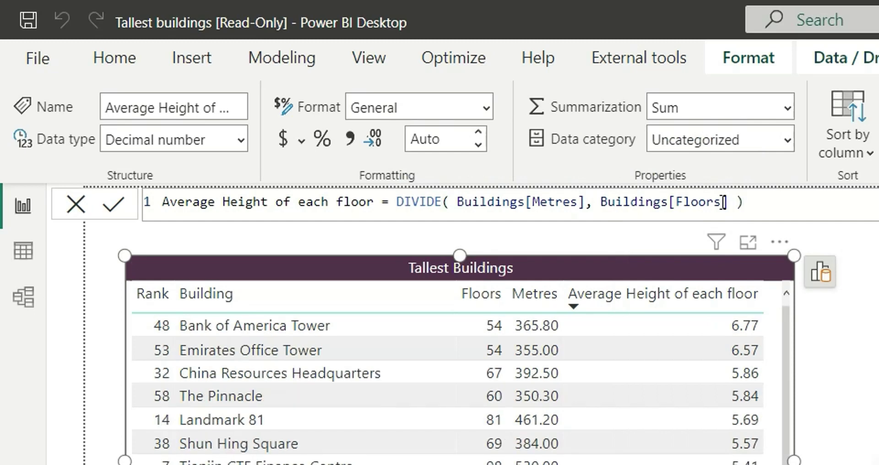
pyautogui.scroll(-5, 655, 394)
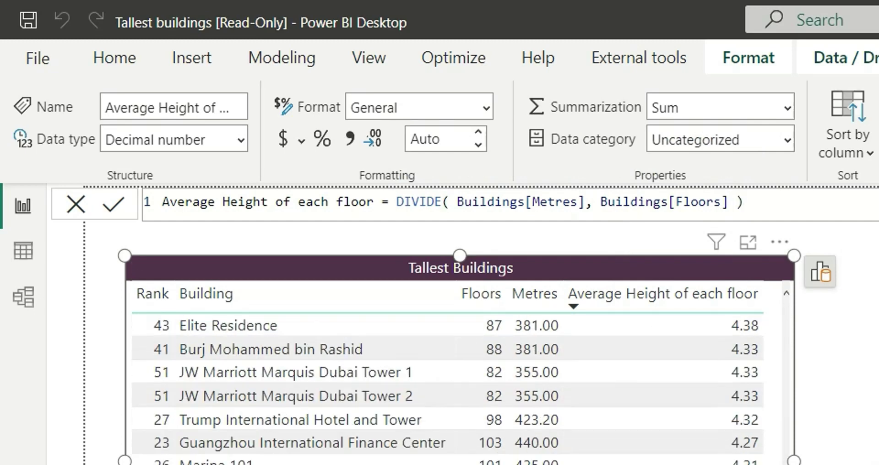
pyautogui.click(728, 295)
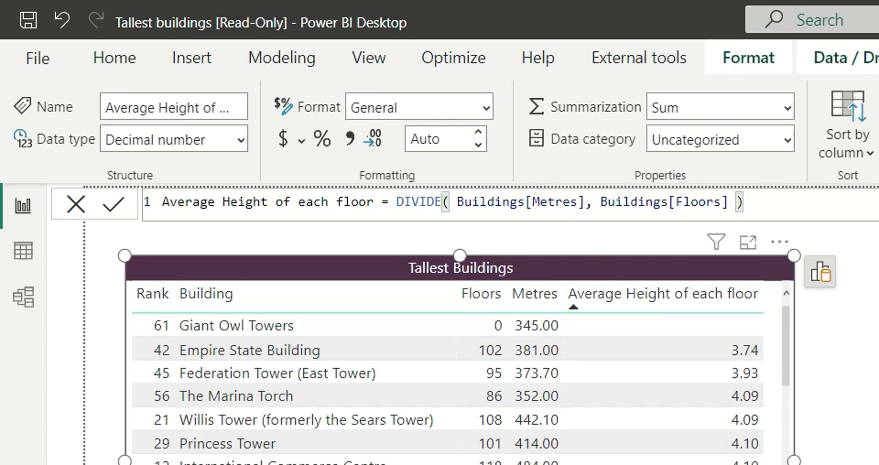
pyautogui.hotkey('alt', 'Tab')
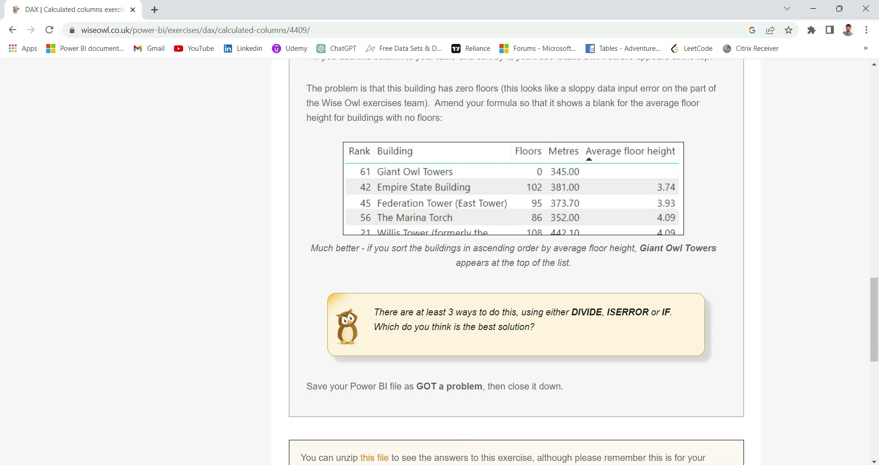
# Return to Power BI Desktop with the DIVIDE formula ready for editing.
pyautogui.click(626, 460)
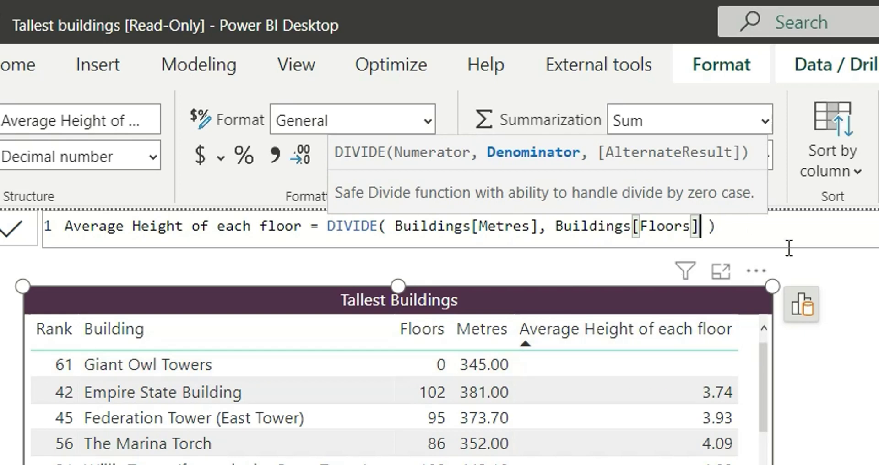
# Add 0 as DIVIDE's alternate result so Giant Owl Towers shows 0.00.
pyautogui.write(', ')
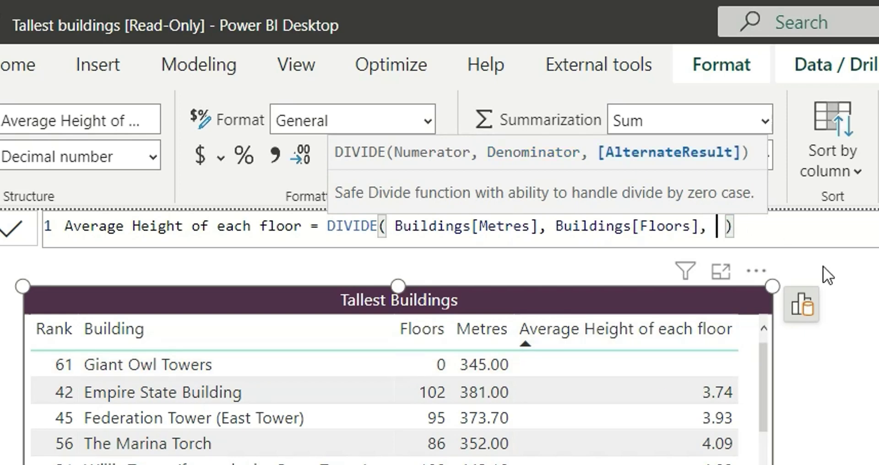
pyautogui.write('0')
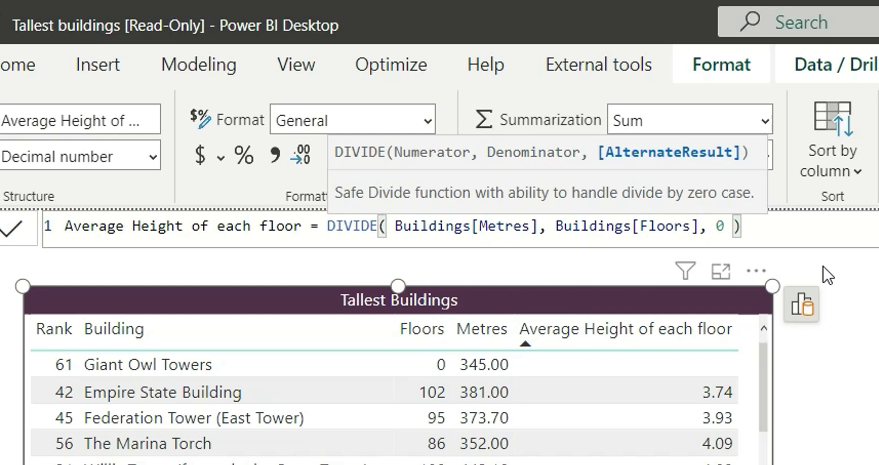
pyautogui.press('Return')
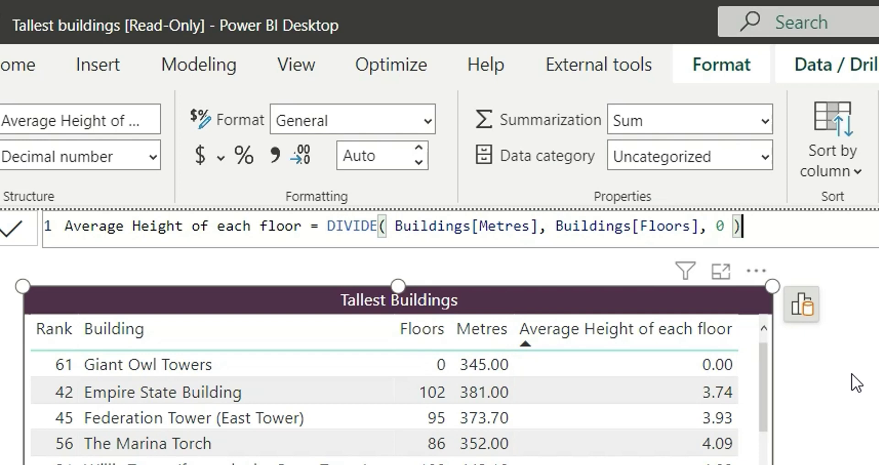
# Delete the ', 0' argument from DIVIDE so Giant Owl Towers shows blank again.
pyautogui.moveTo(735, 225); pyautogui.dragTo(710, 227)
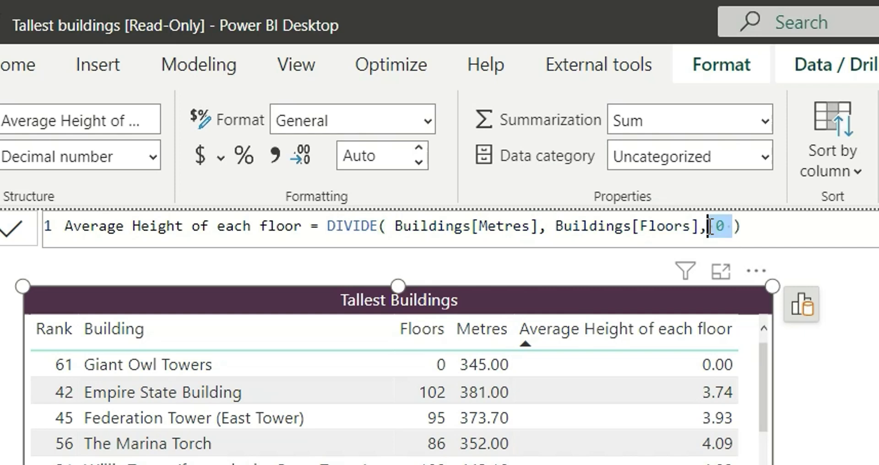
pyautogui.press('BackSpace')
pyautogui.press('BackSpace')
pyautogui.click(716, 226)
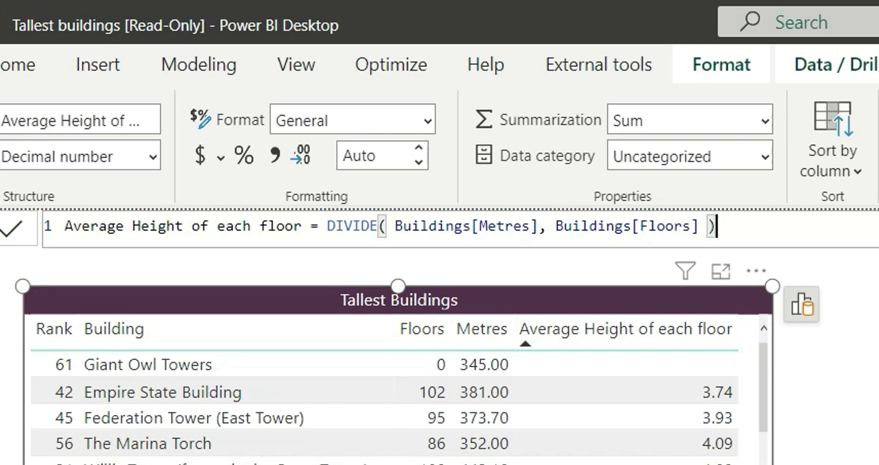